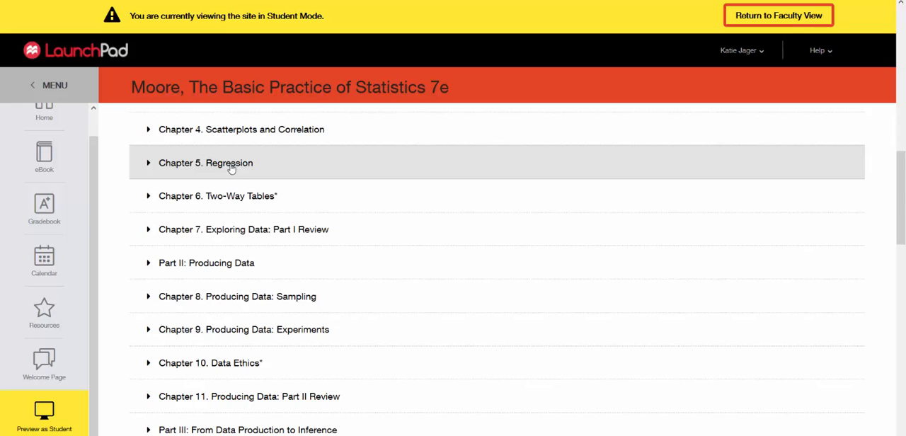
Open the e-Book section 5.1 Regression Lines from unit 5b of Chapter 5. Regression.
click(231, 167)
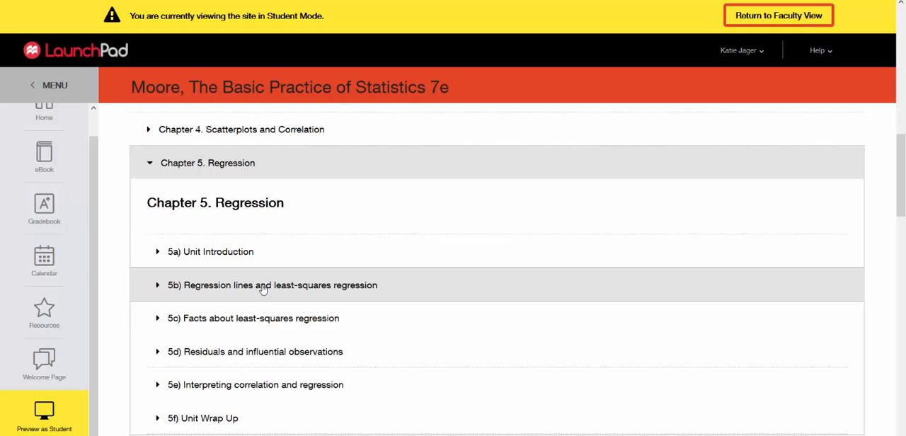
click(263, 290)
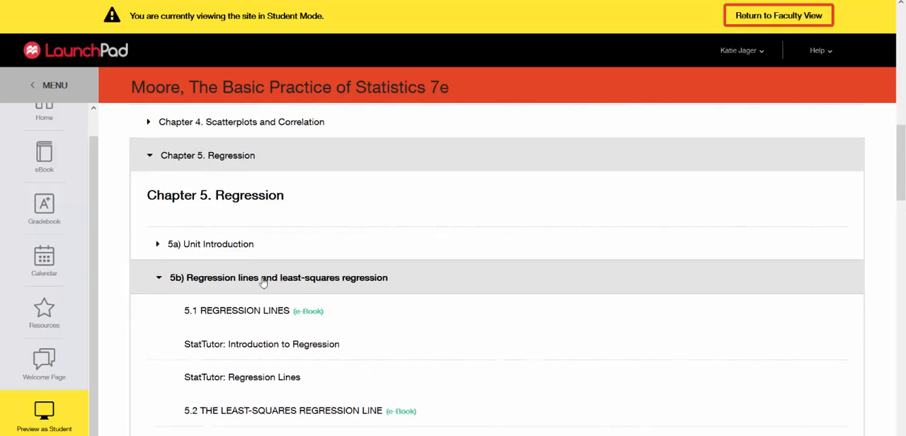
scroll(258, 269, down, 1)
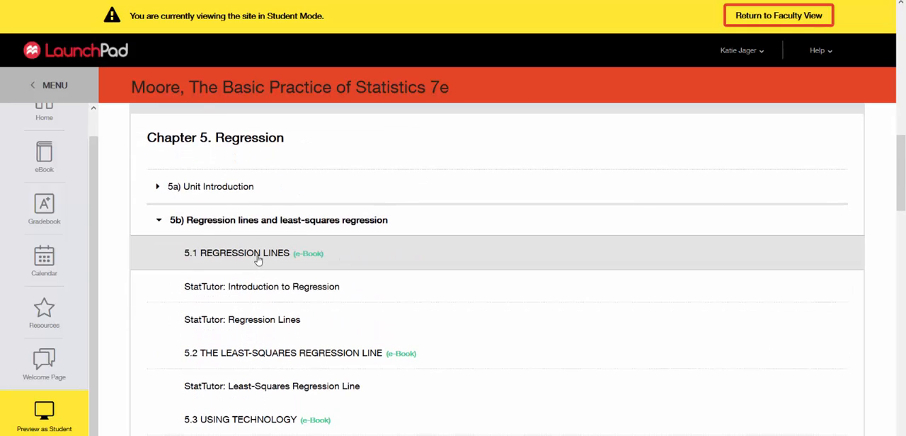
click(257, 259)
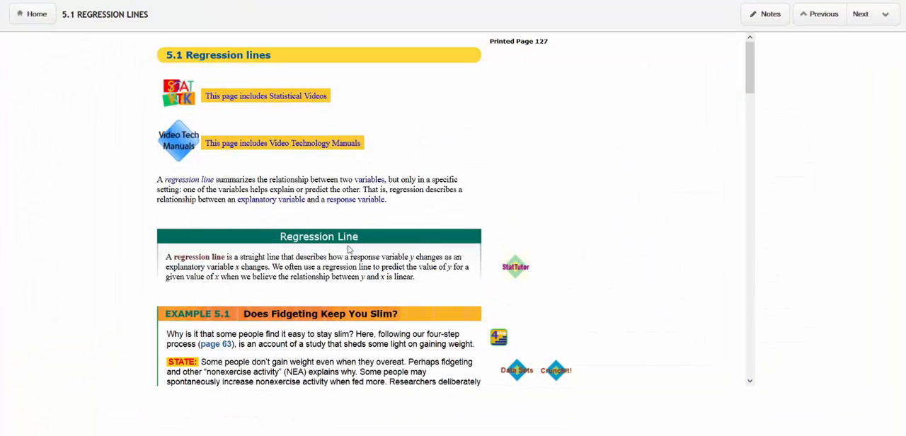
Find Example 5.1, Does Fidgeting Keep You Slim?, and load its data set in CrunchIt.
scroll(481, 179, down, 2)
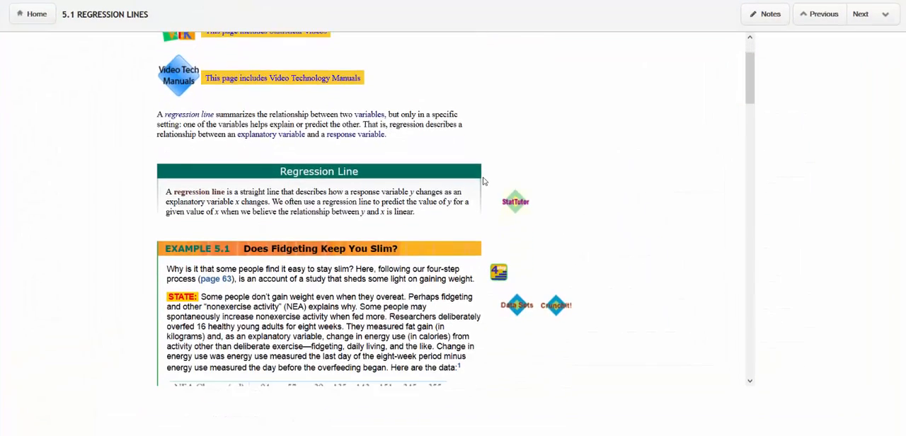
scroll(480, 175, down, 2)
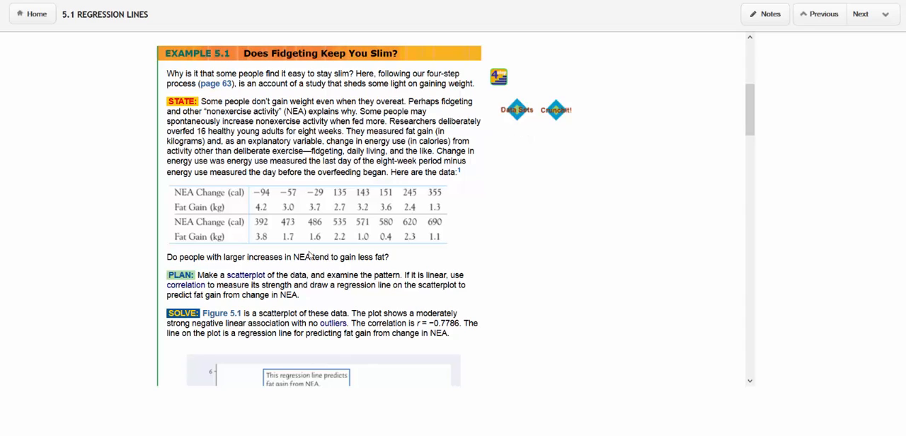
click(557, 111)
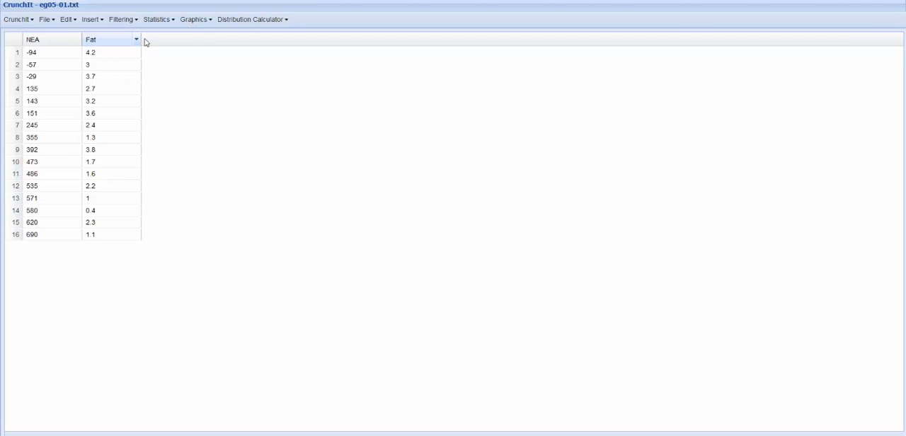
Create a scatterplot of points with NEA as the X variable and Fat as the Y variable.
click(189, 21)
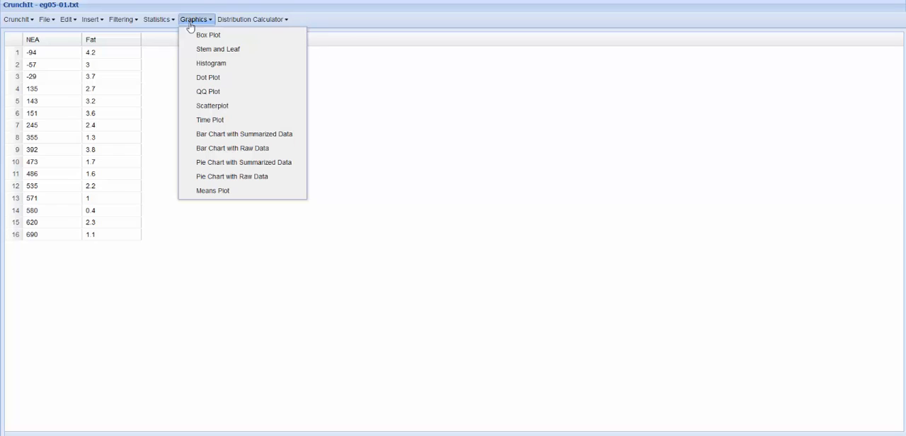
click(207, 109)
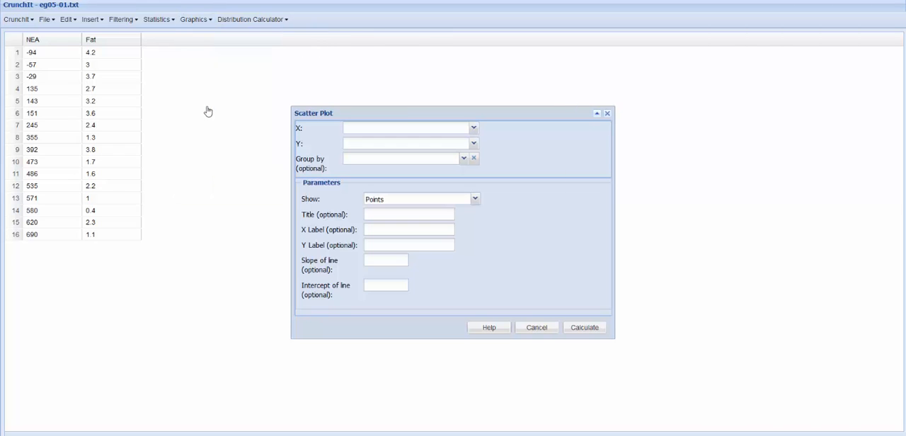
click(414, 133)
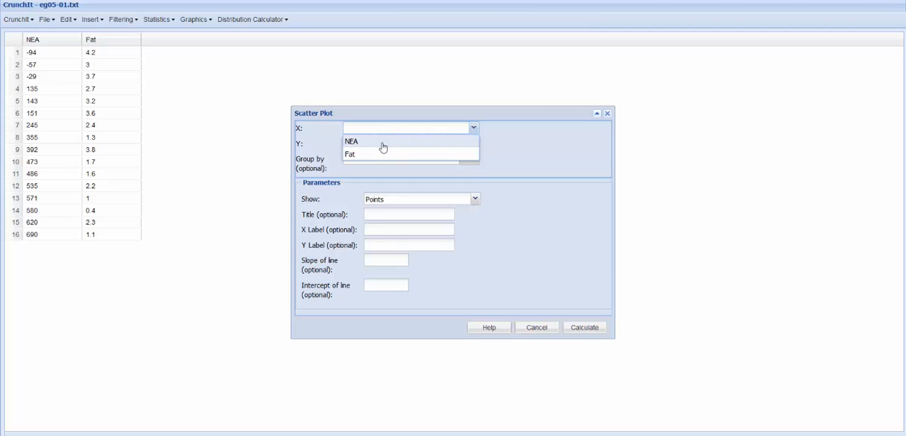
click(383, 143)
click(372, 149)
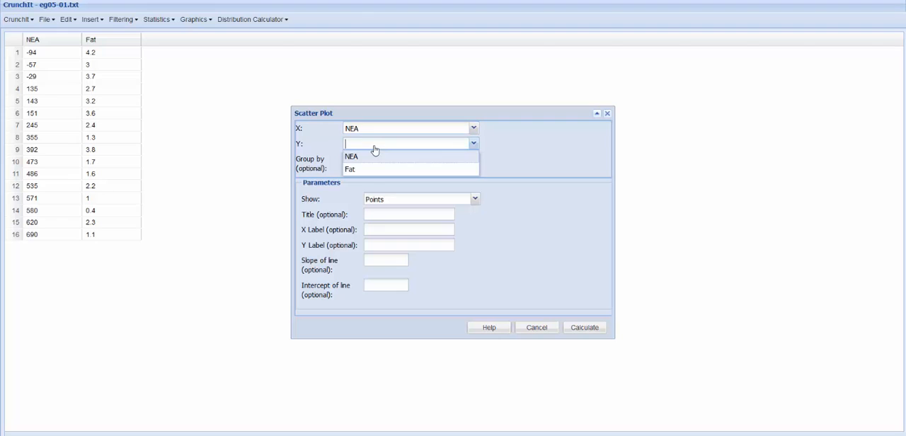
click(368, 172)
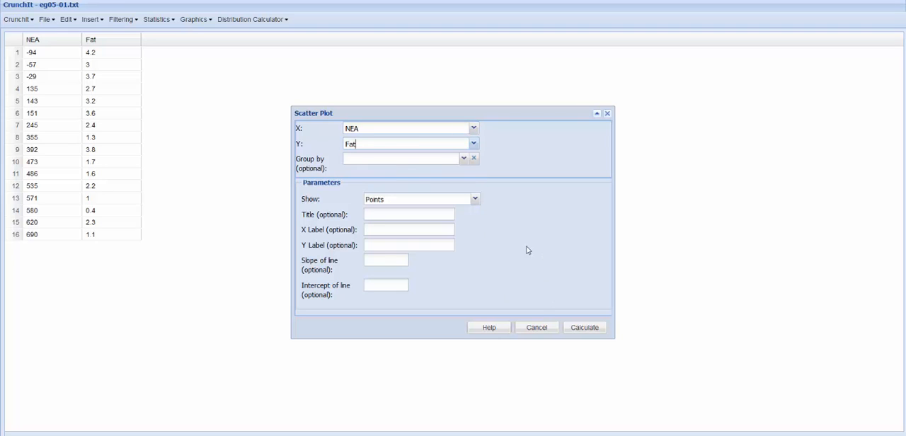
click(587, 329)
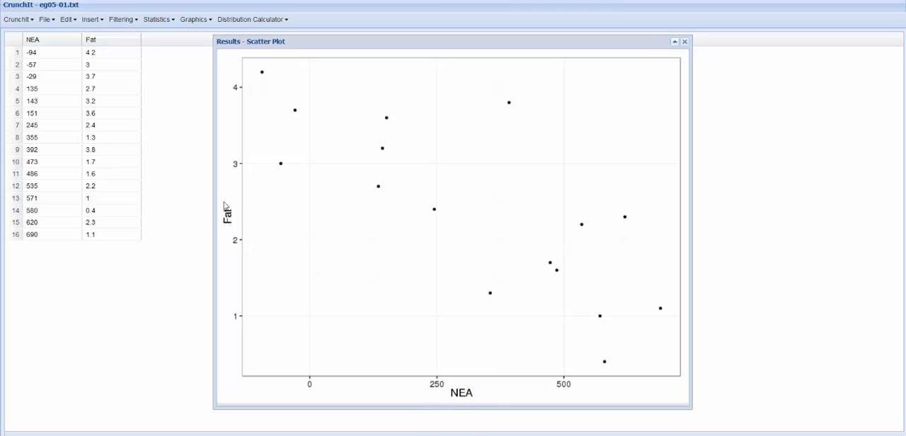
Run a simple linear regression with numeric results for Fat as dependent and NEA as independent variable, and move the results over the plot's upper corner.
click(164, 21)
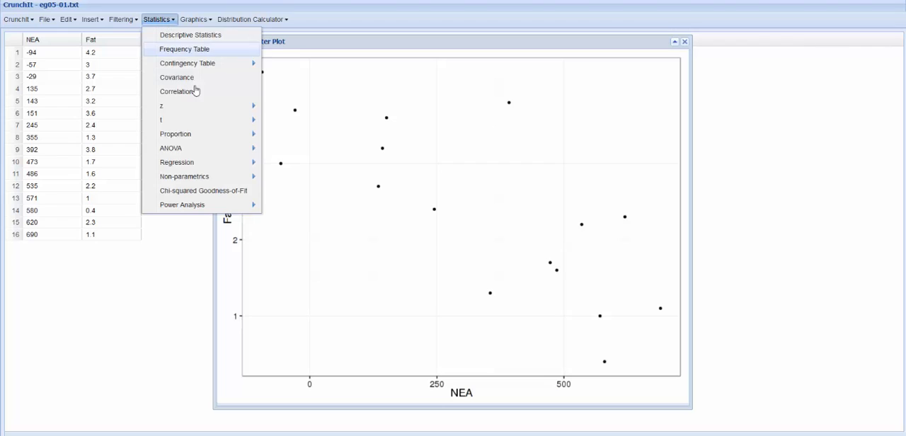
mouse_move(196, 172)
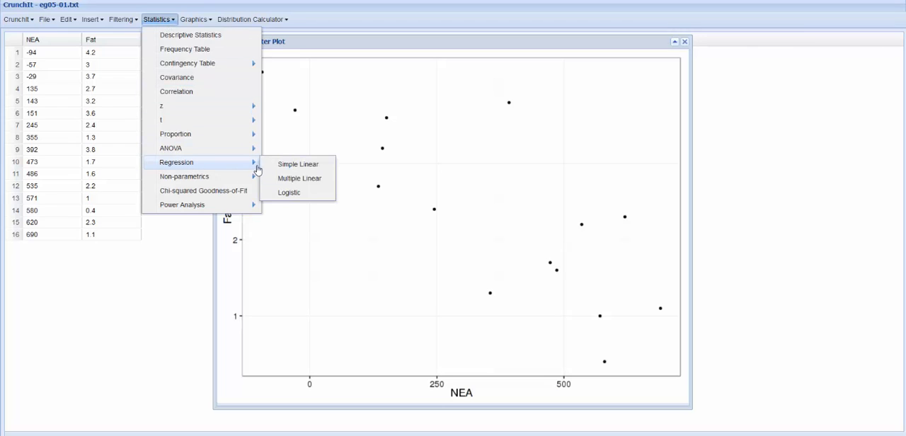
click(300, 167)
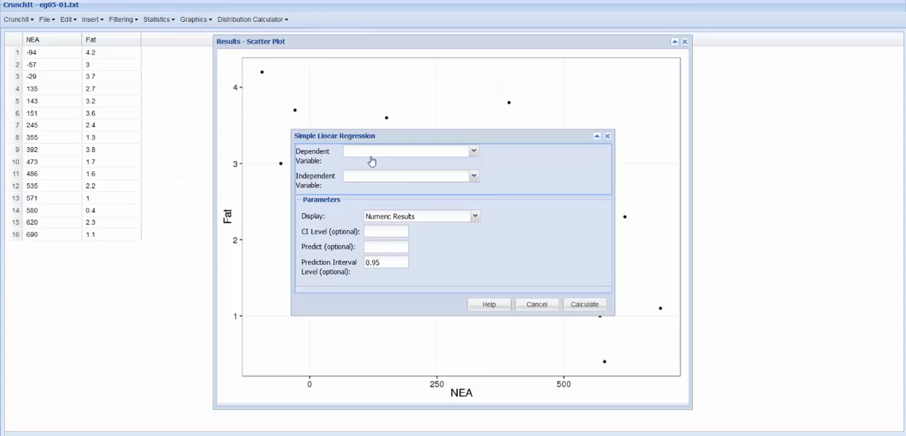
click(382, 153)
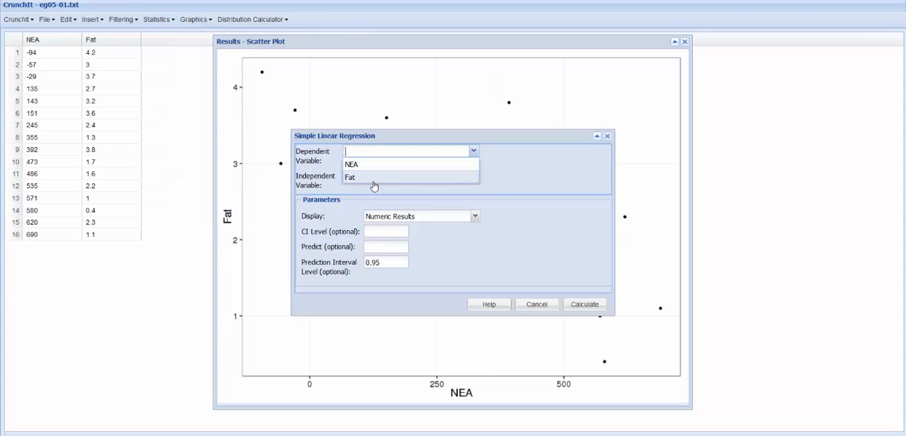
click(372, 177)
click(371, 181)
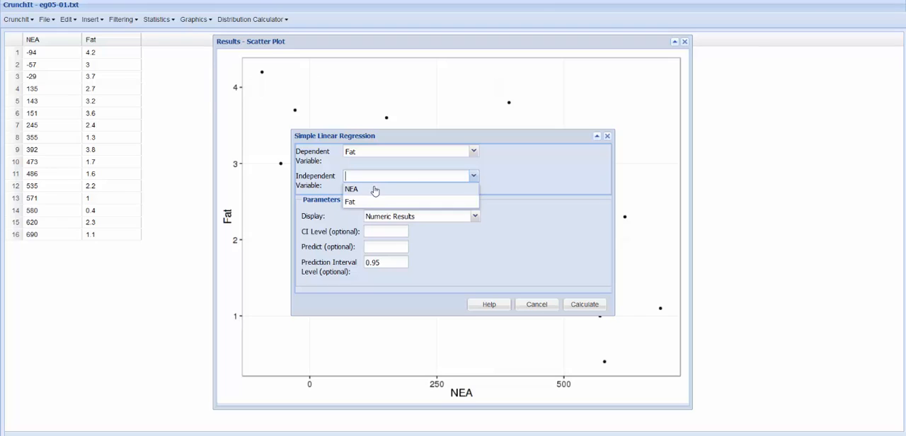
click(372, 188)
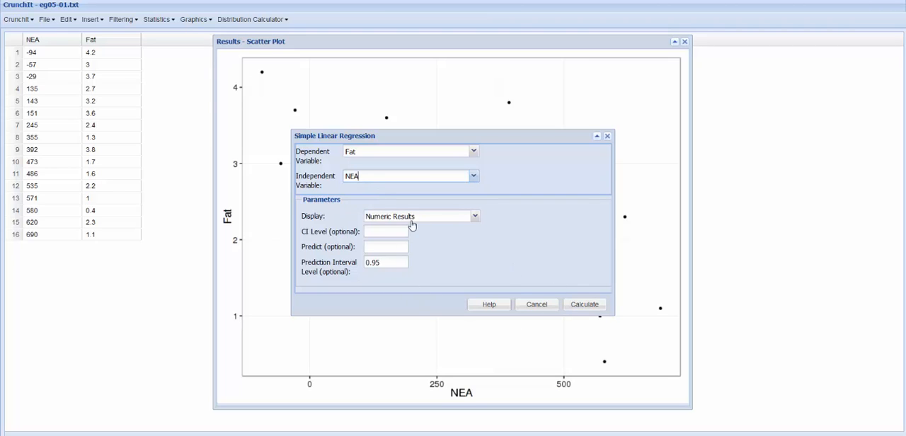
click(584, 305)
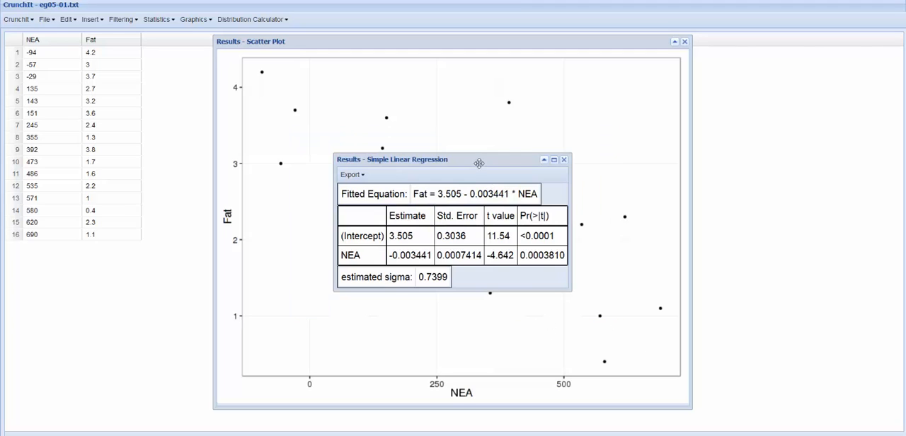
drag(479, 162, 592, 59)
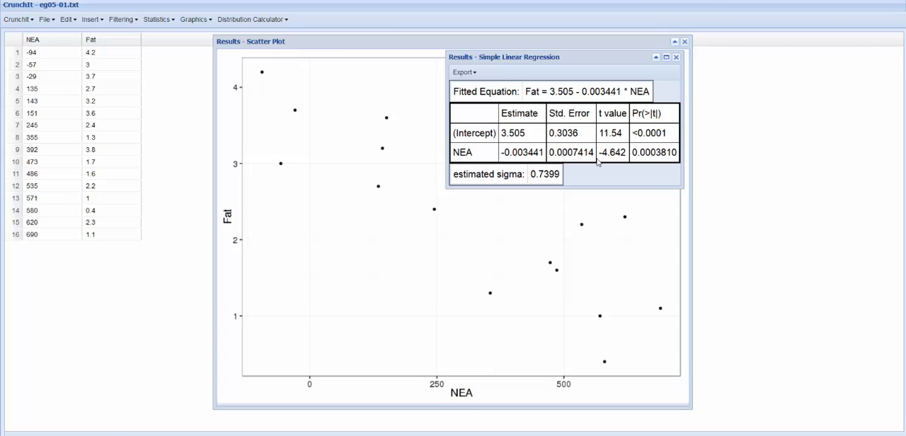
Calculate the correlation between NEA and Fat, and move its result beside the regression results.
click(166, 21)
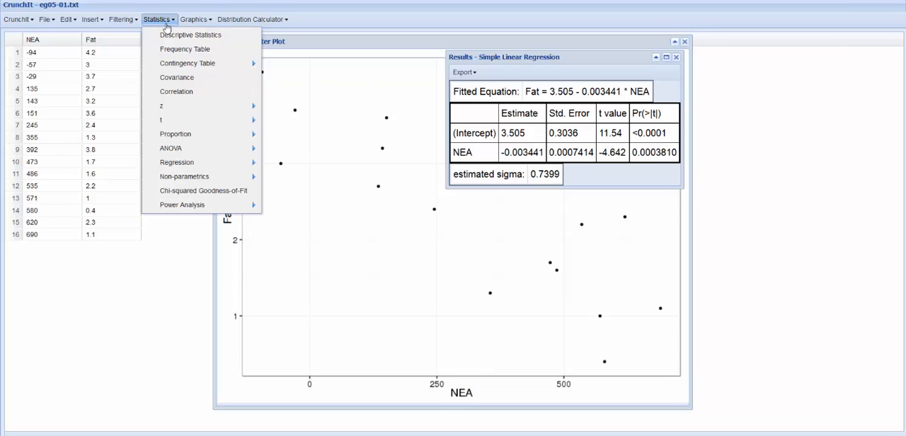
click(180, 97)
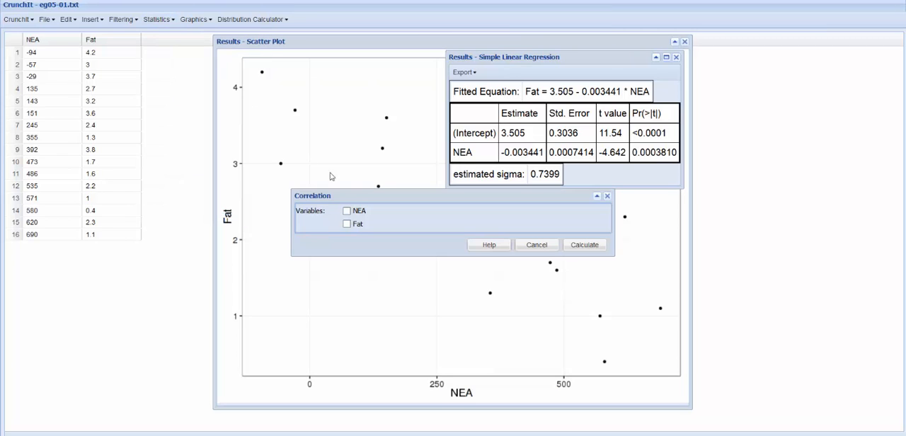
click(347, 211)
click(352, 226)
click(582, 246)
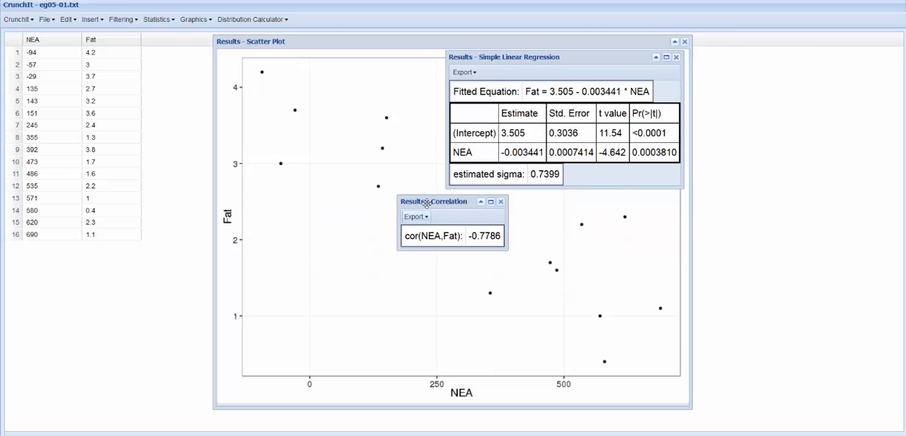
drag(421, 200, 347, 46)
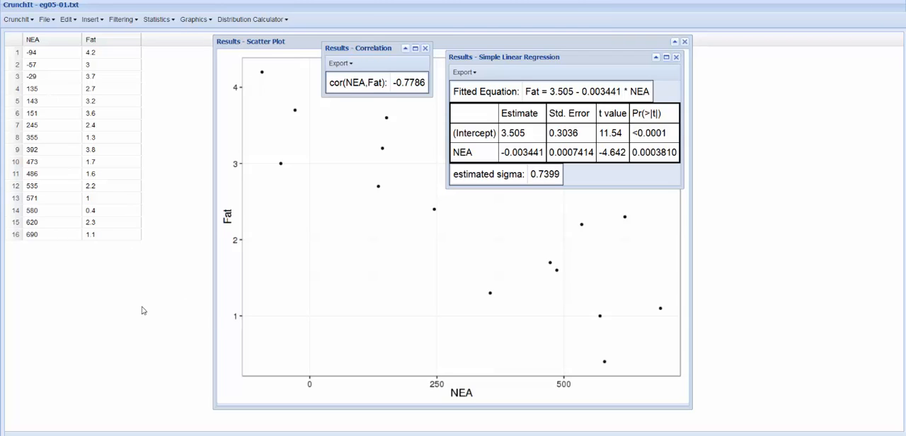
Start a new blank spreadsheet and move the scatterplot and correlation results away from its columns.
click(49, 26)
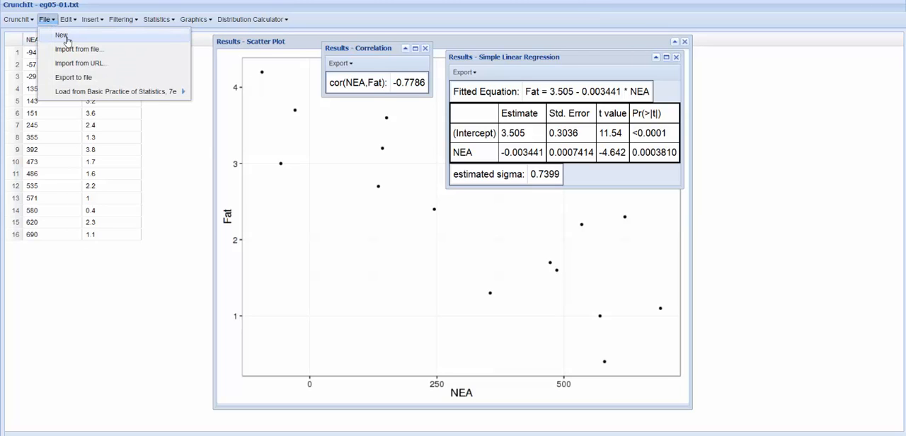
click(66, 37)
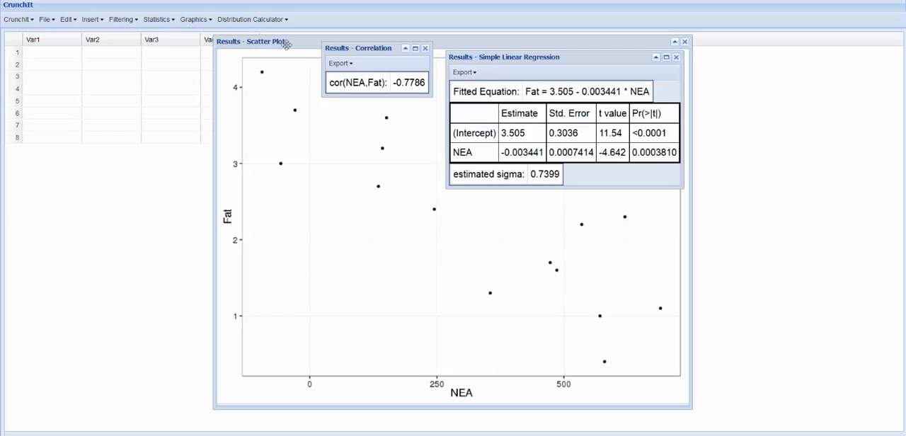
drag(282, 42, 477, 34)
drag(361, 49, 513, 53)
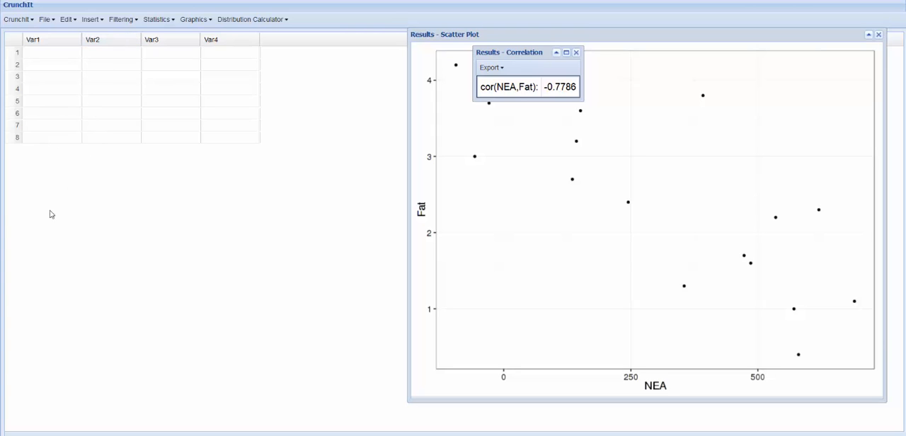
Open the name of the Var1 column for editing, keep it as it is, and select the column's first cell.
double_click(54, 45)
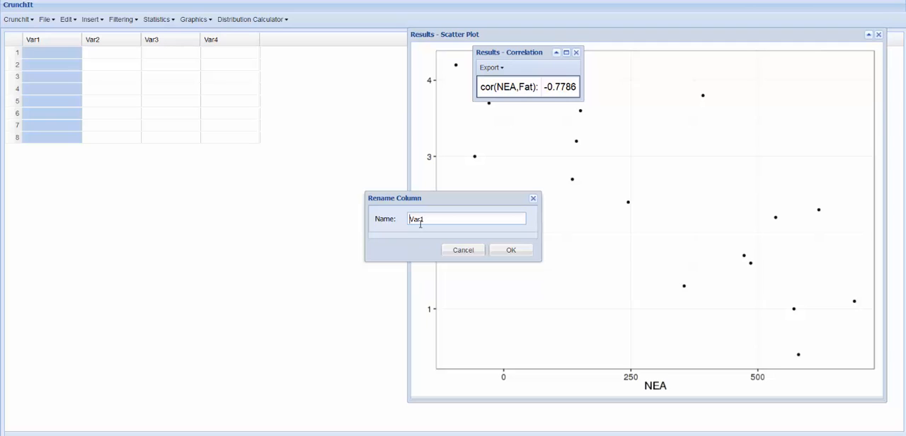
click(506, 253)
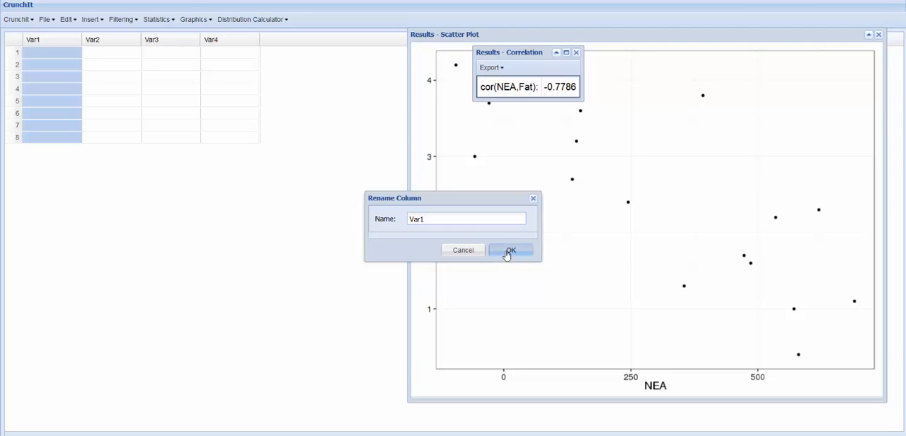
click(54, 56)
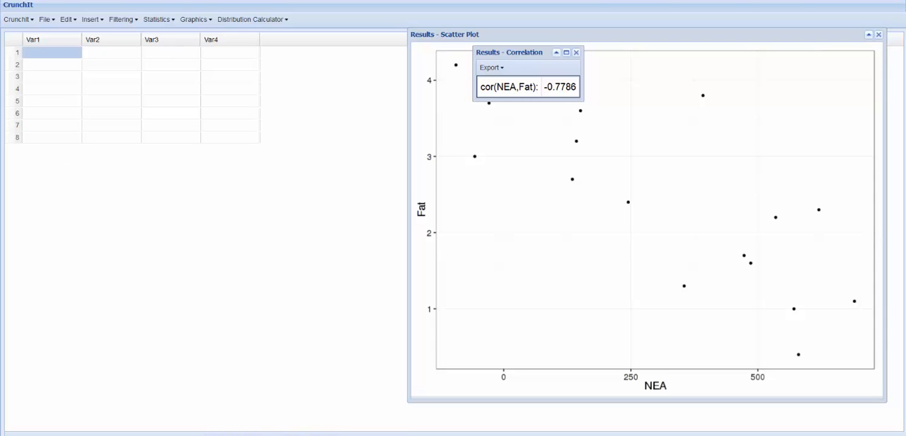
Take the x and y data in A1:B11 from Excel's DummyData sheet and paste it into the blank CrunchIt table with the first row as header.
key(alt+Tab)
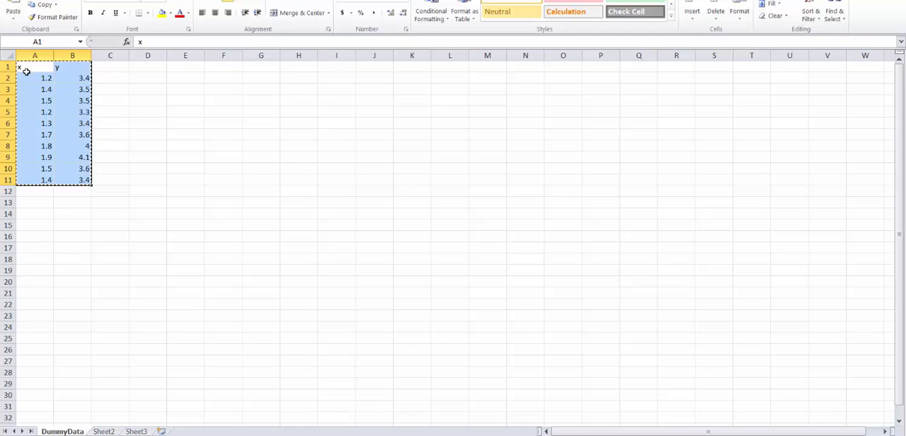
drag(30, 65, 86, 185)
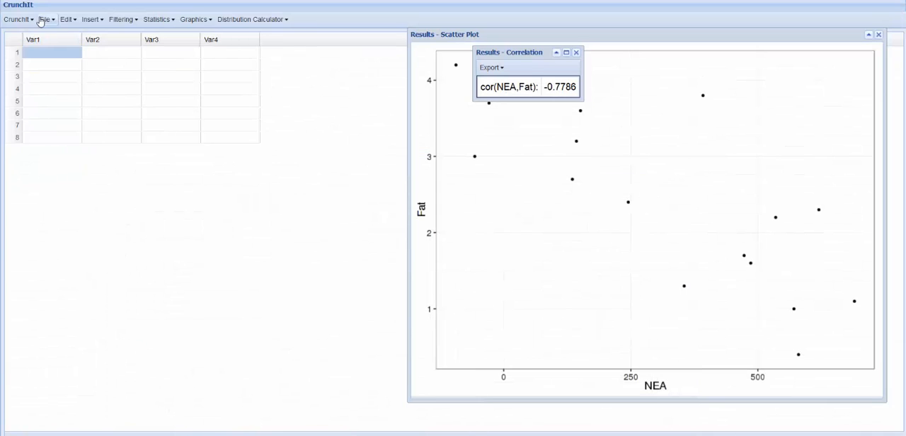
click(66, 22)
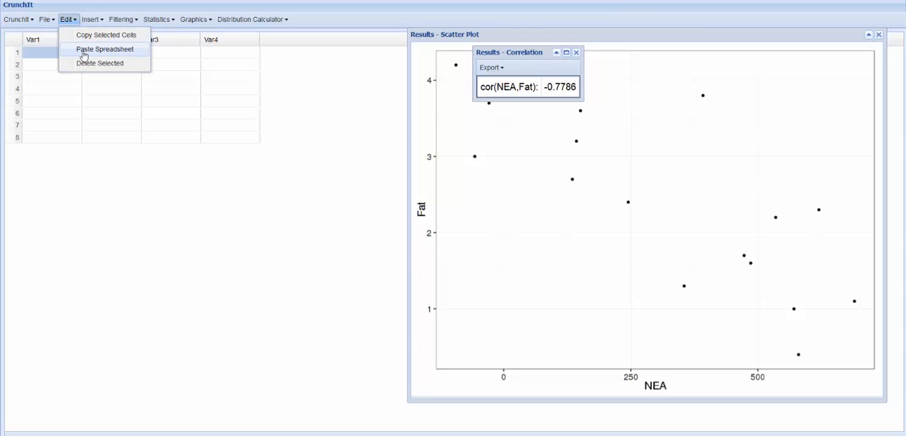
click(84, 53)
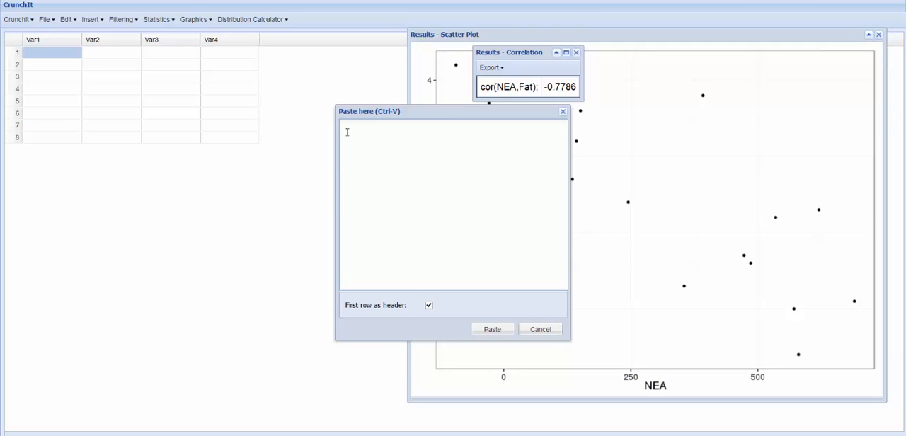
key(ctrl+v)
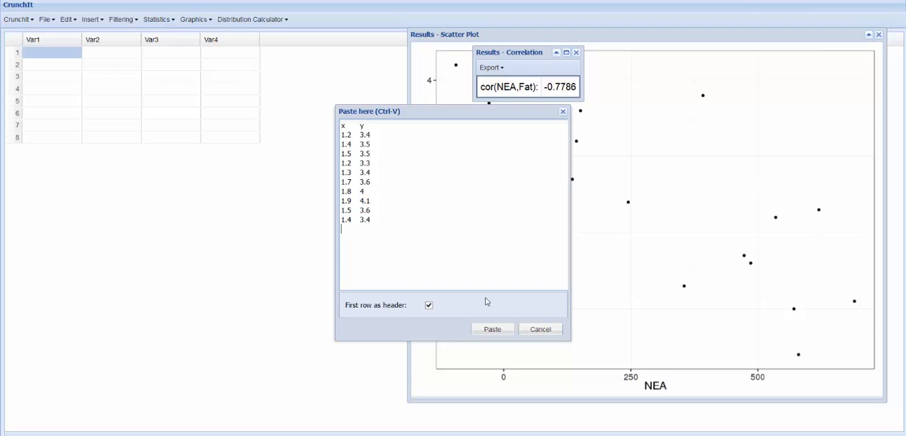
click(493, 331)
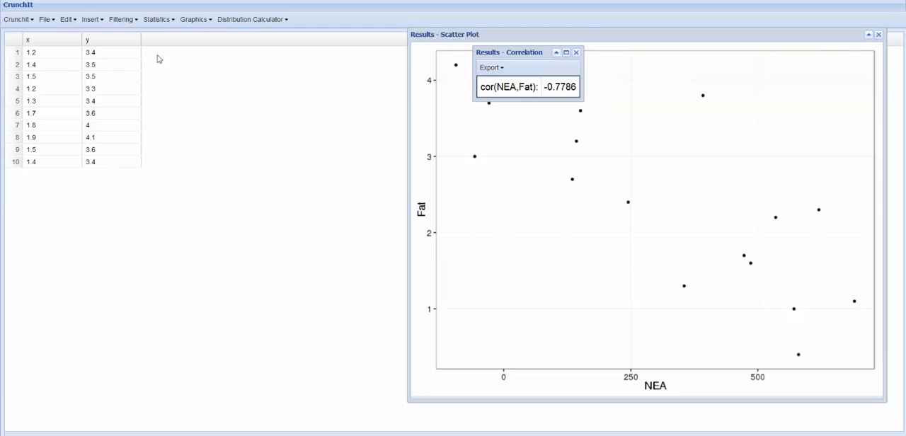
Create a scatterplot showing points with x as X and y as Y, and move it over the earlier scatterplot, clear of the data columns.
click(193, 25)
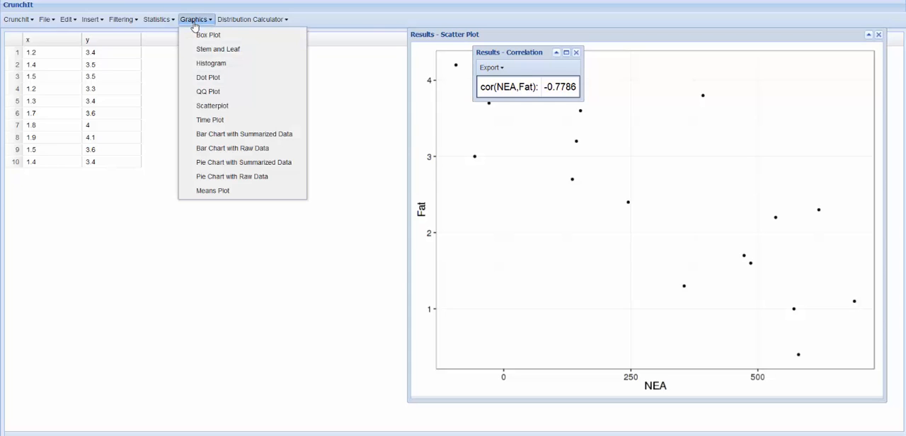
click(211, 106)
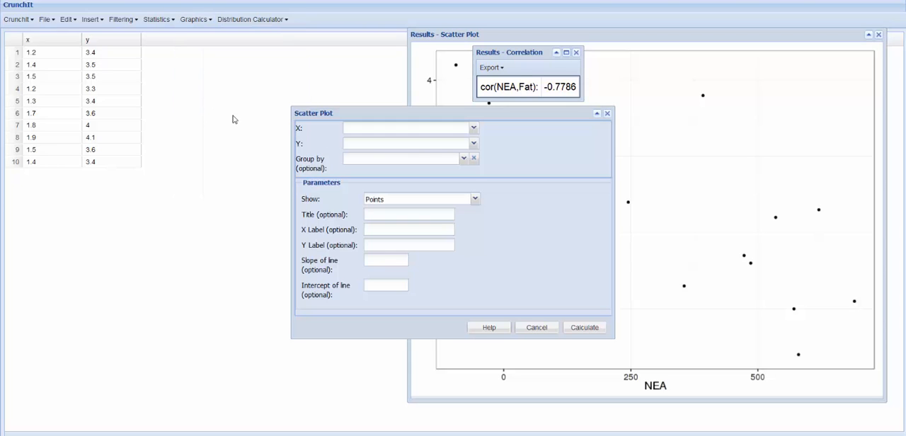
click(453, 129)
click(423, 143)
click(425, 144)
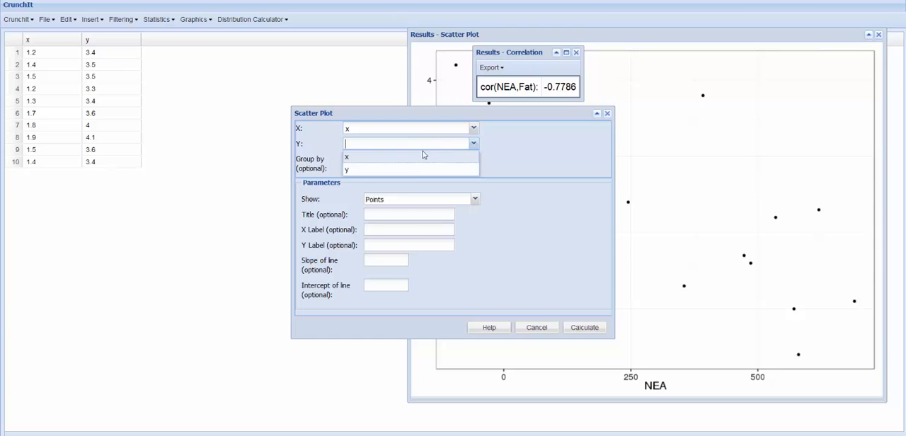
click(398, 171)
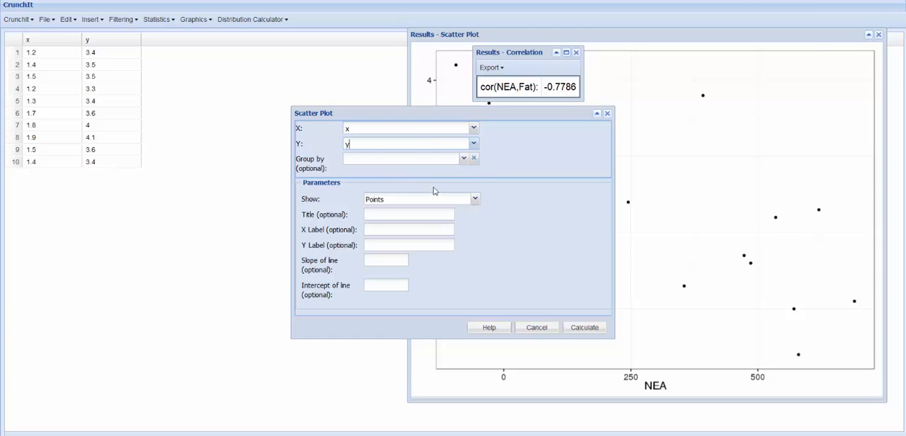
click(578, 329)
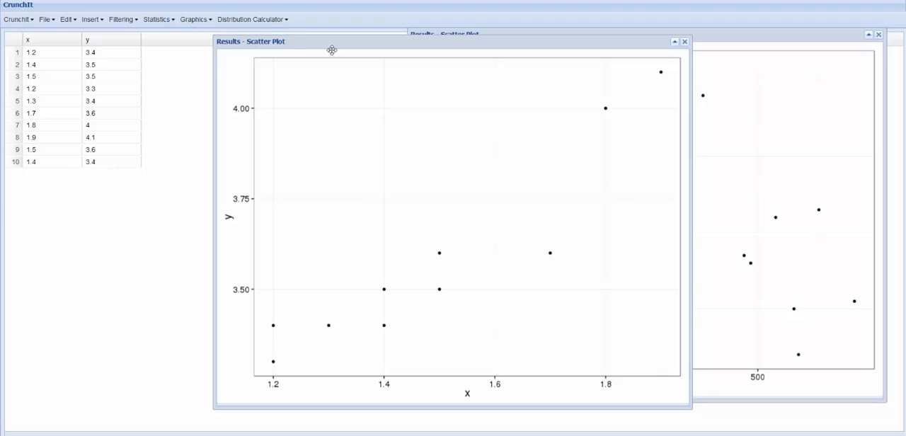
drag(333, 41, 485, 38)
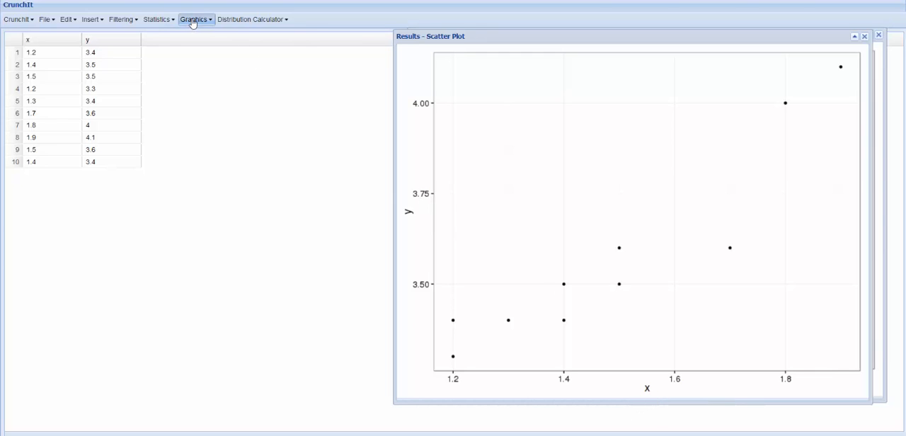
Calculate the correlation between x and y, and move its result to the scatterplot's upper left corner.
click(163, 20)
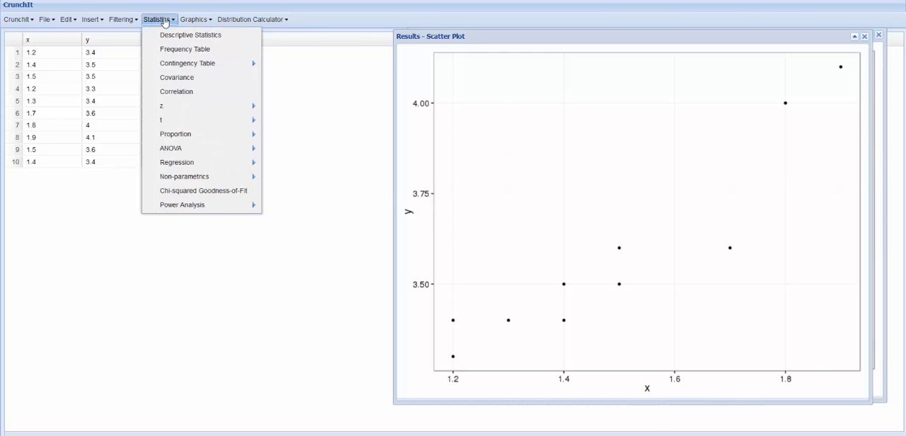
click(186, 92)
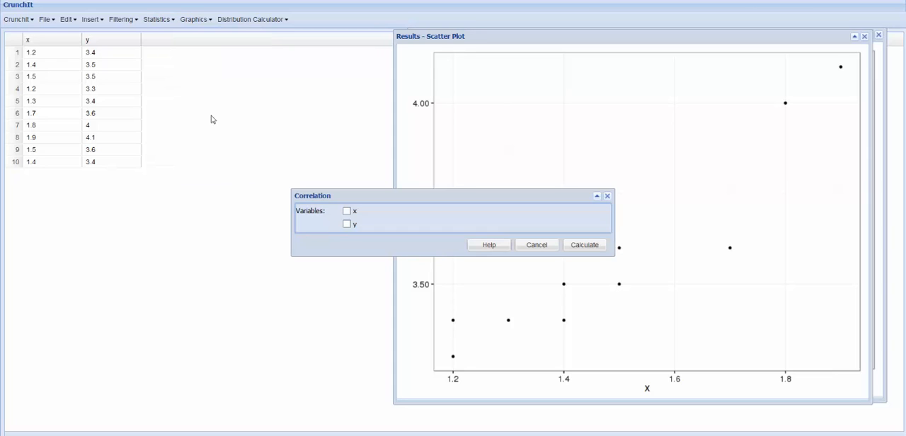
click(347, 211)
click(347, 224)
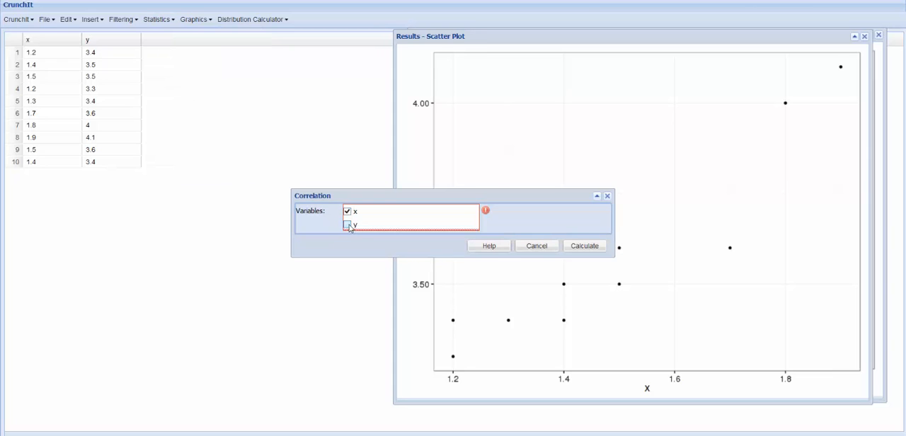
click(582, 251)
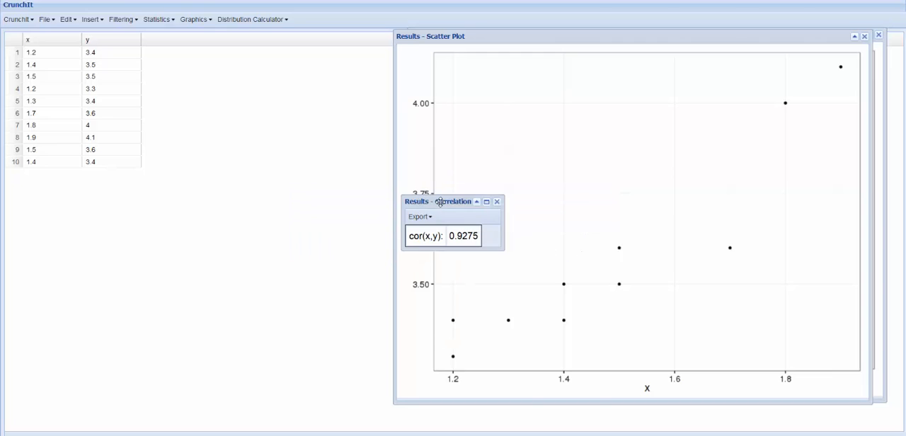
drag(439, 201, 490, 60)
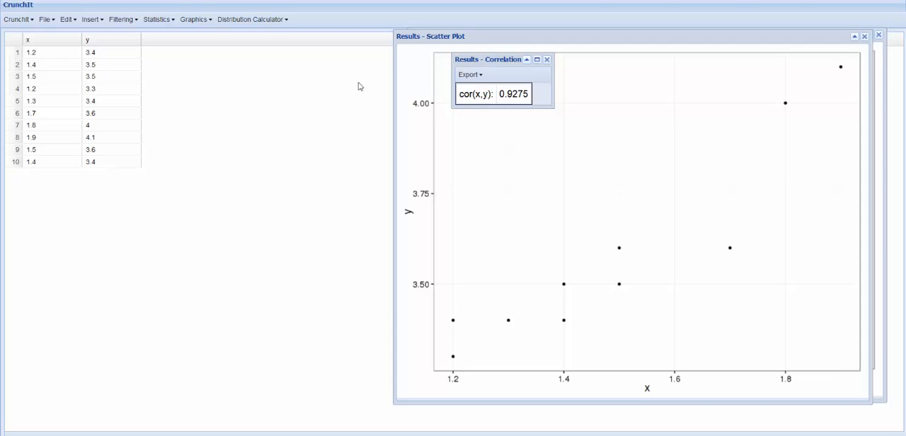
Run a simple linear regression with numeric results for y as dependent and x as independent variable, and move the results to the plot's upper right.
click(168, 22)
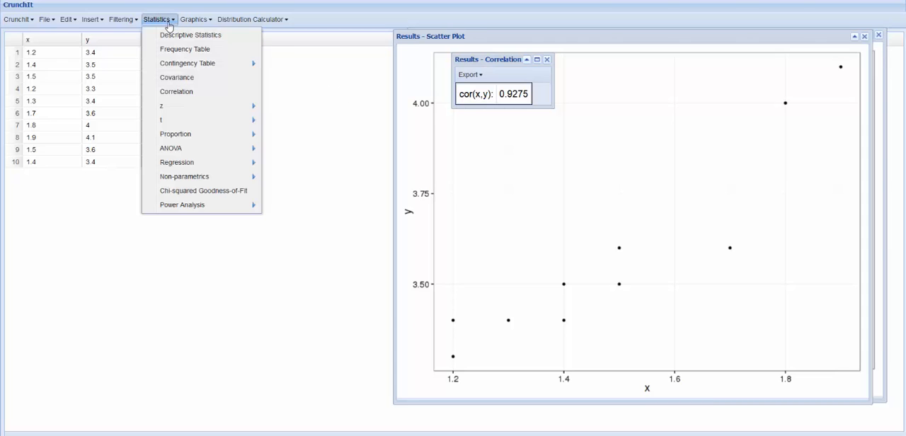
mouse_move(203, 165)
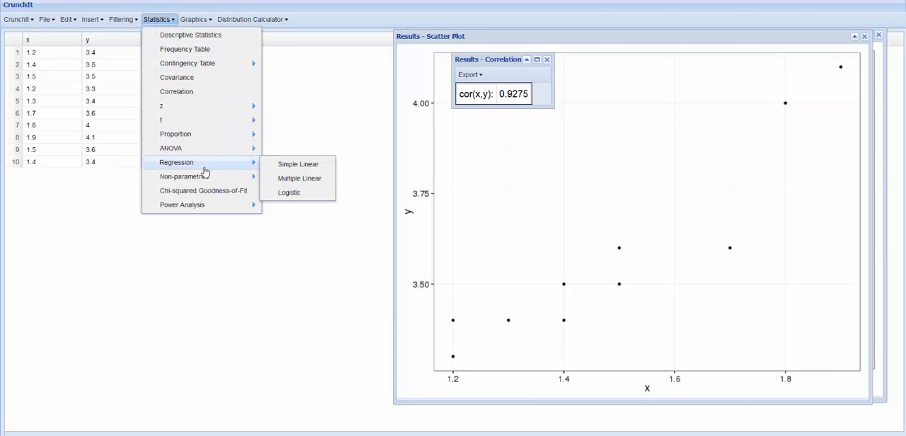
click(309, 165)
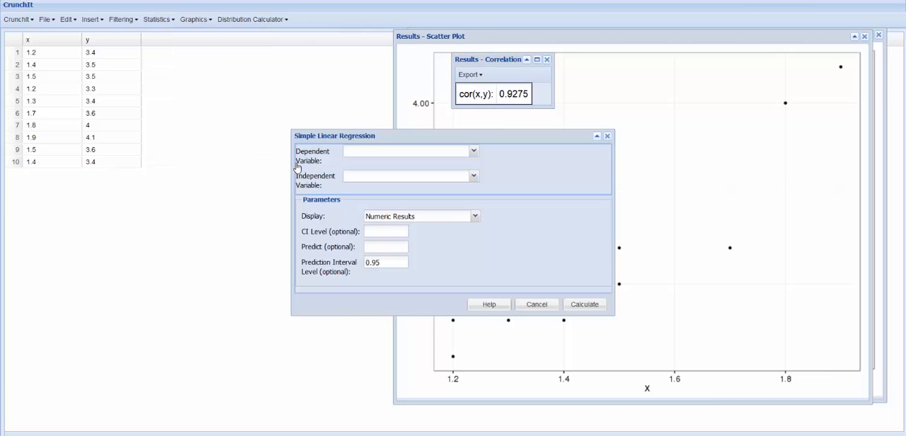
click(423, 155)
click(414, 182)
click(411, 181)
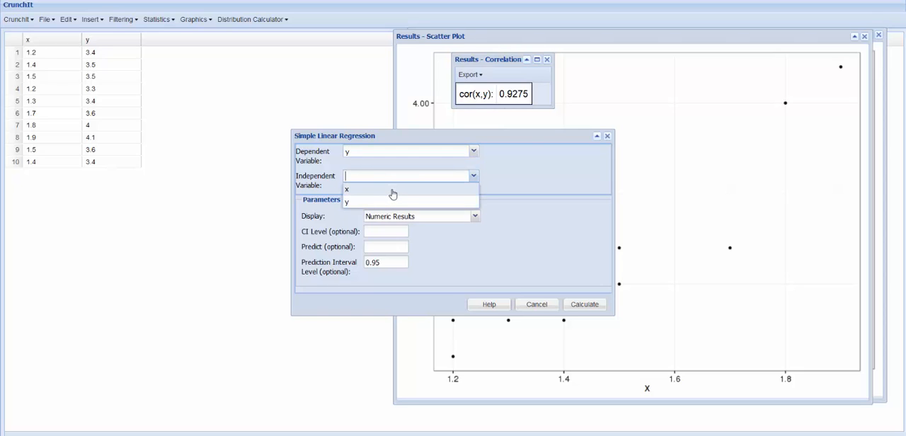
click(391, 190)
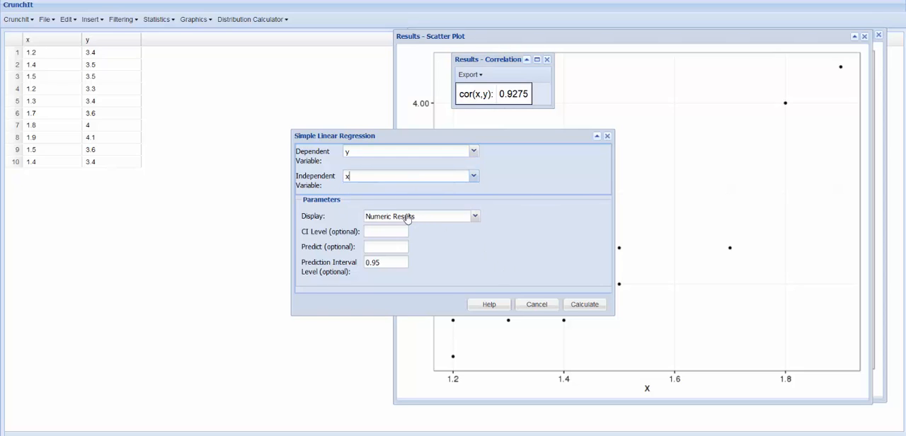
click(576, 307)
drag(450, 159, 725, 62)
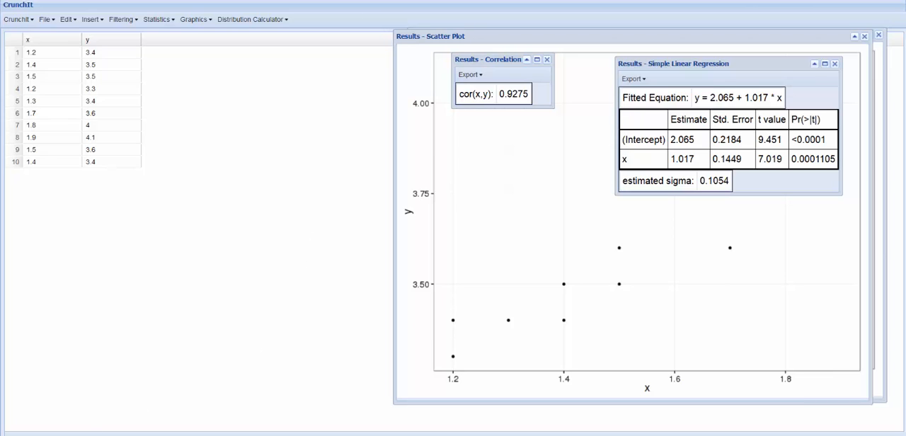
click(172, 435)
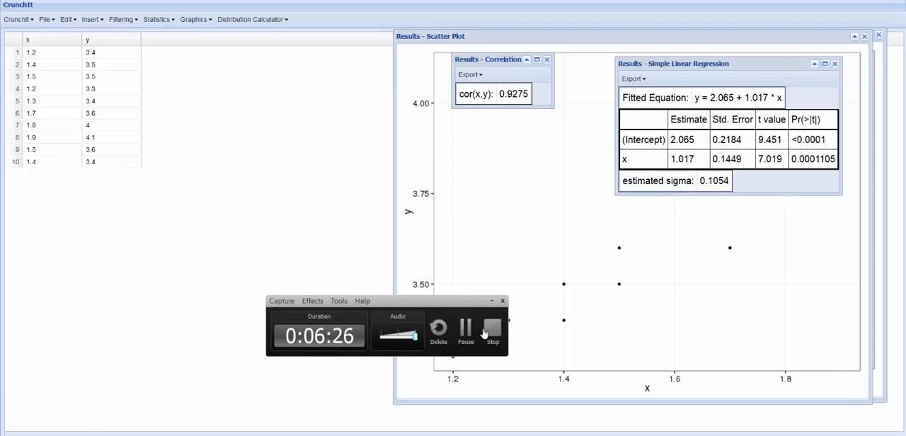